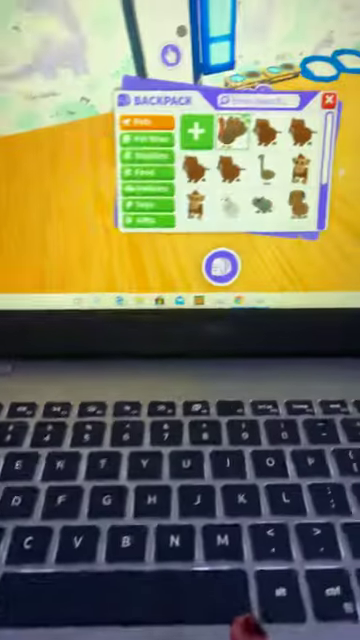
scroll(200, 240, "down", 2)
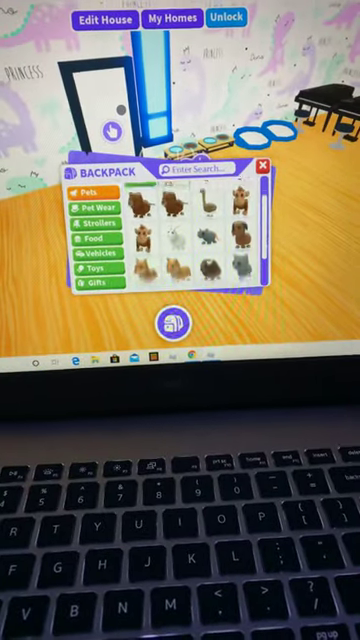
scroll(200, 230, "up", 2)
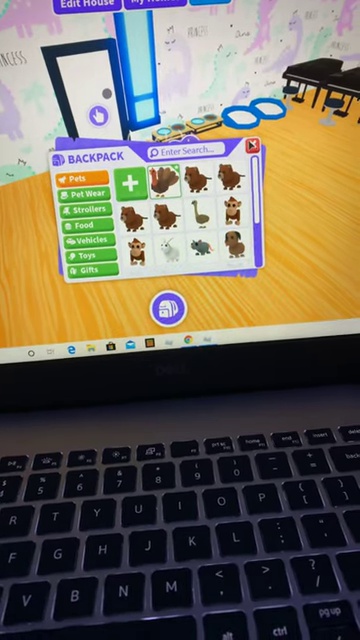
Step: Equip a brown pet from the Backpack so the avatar holds it
left_click(252, 145)
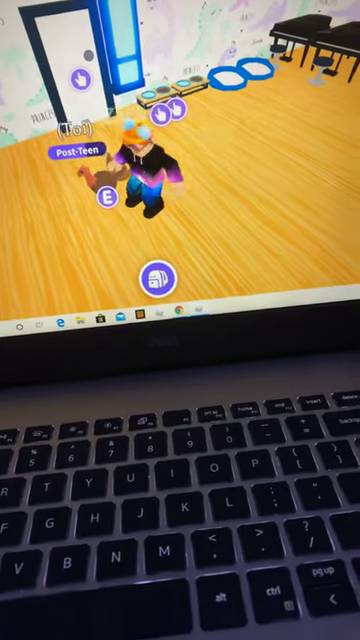
left_click(160, 305)
Step: Teleport to the online friend and close the Friends panel after arriving
left_click(208, 87)
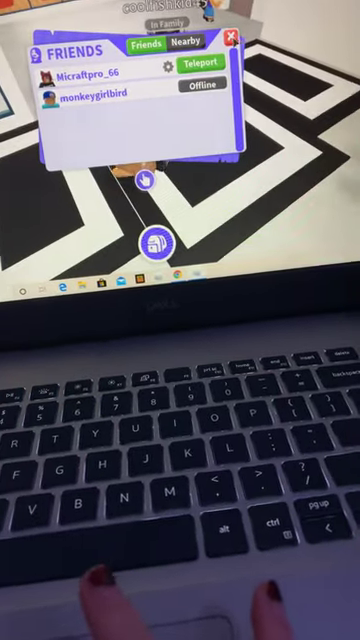
left_click(233, 40)
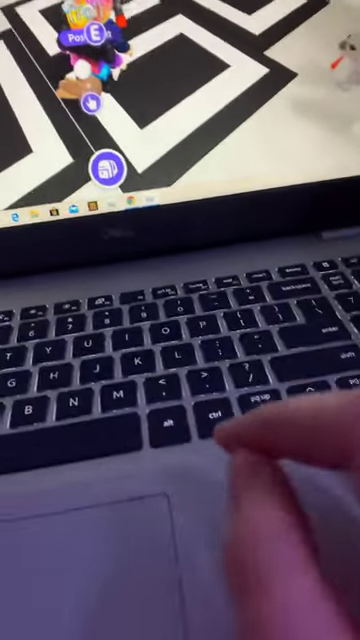